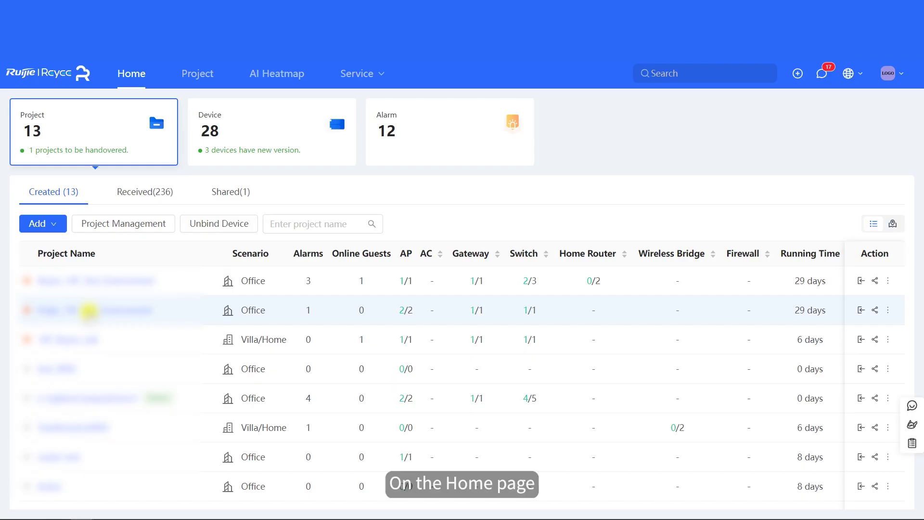
- Open the Ruijie_14F_Test_Environment project's Network-Wide Wi-Fi Optimization page
click(88, 310)
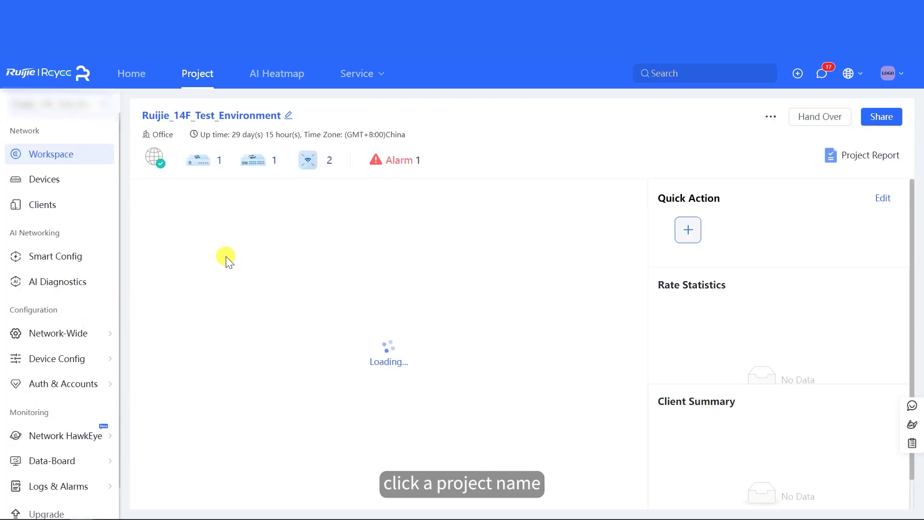
mouse_move(99, 336)
click(311, 372)
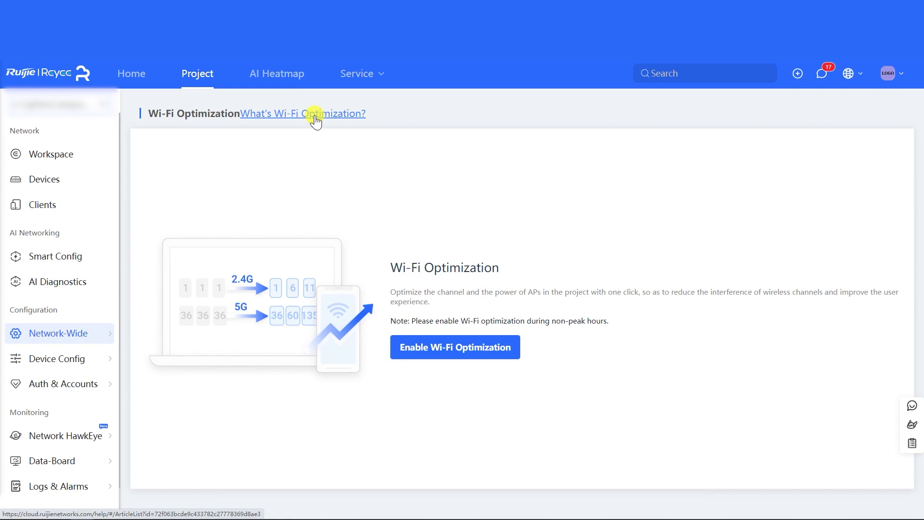
- Enable Wi-Fi Optimization for the project, revealing its settings with country code CN
click(483, 351)
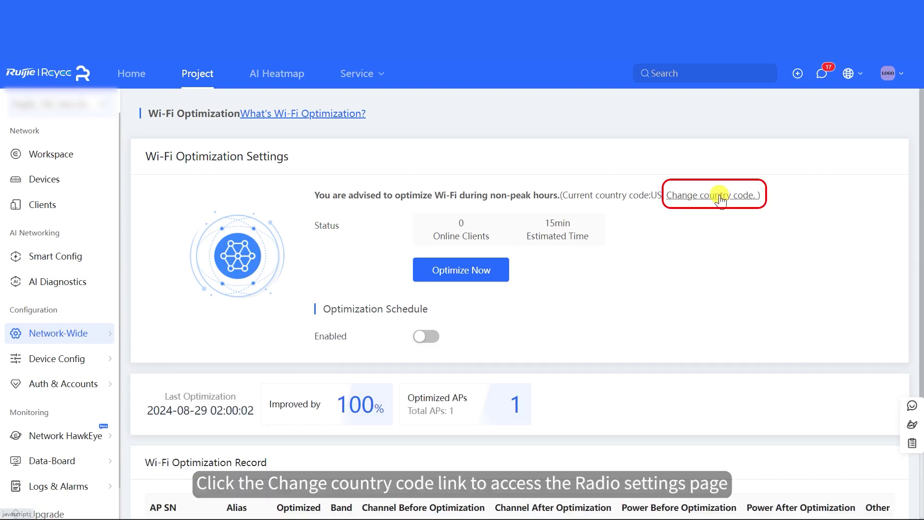
- Change the country code to United States (US), save it, and reopen Wi-Fi Optimization
click(712, 196)
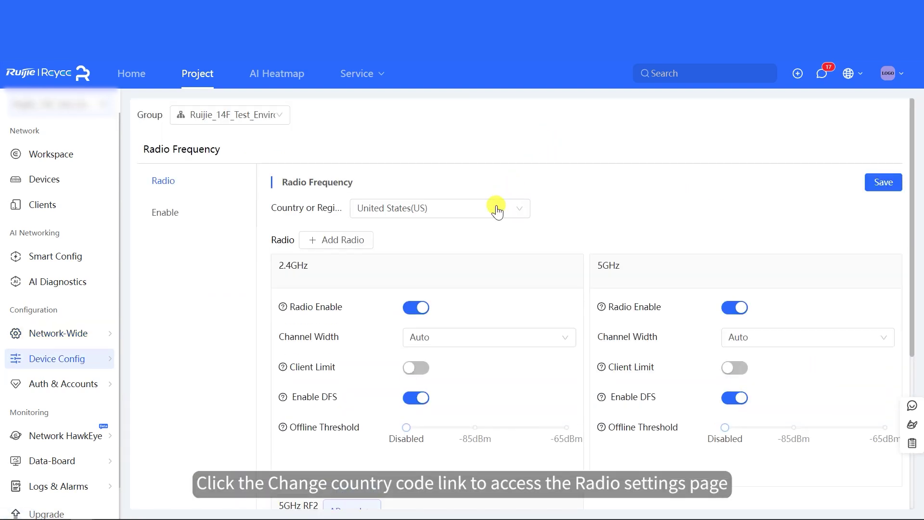
click(496, 208)
scroll(491, 240, down, 3)
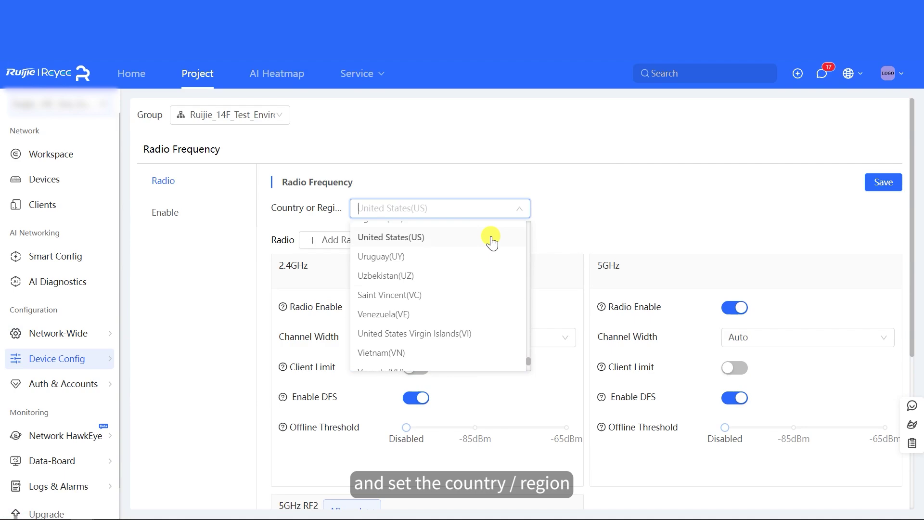
scroll(491, 241, up, 2)
click(472, 269)
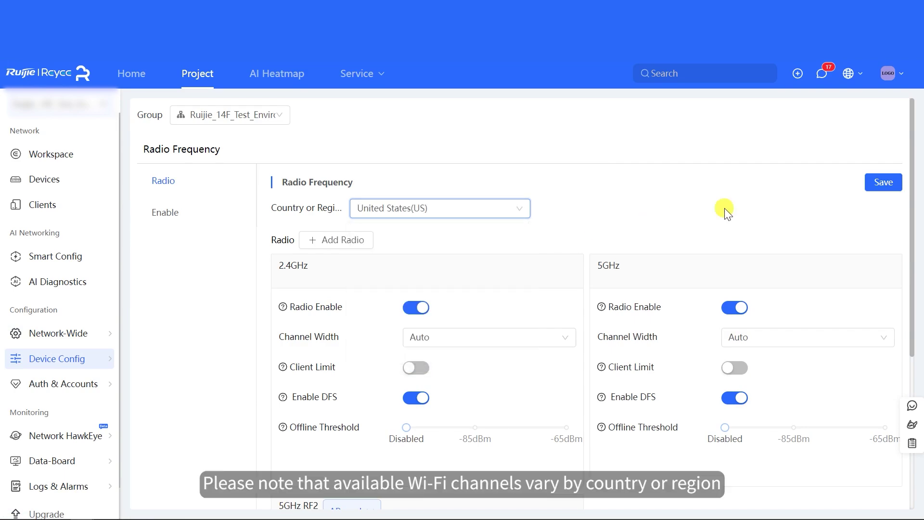
click(886, 185)
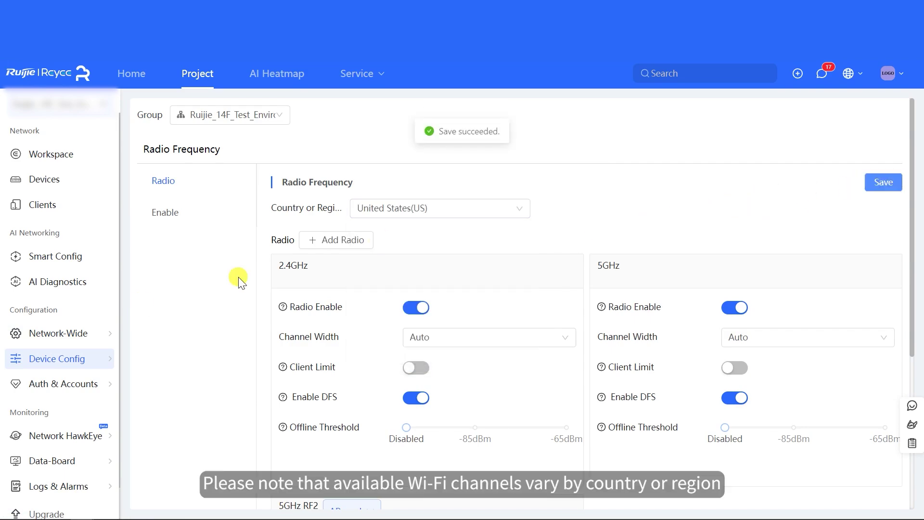
mouse_move(96, 333)
click(275, 369)
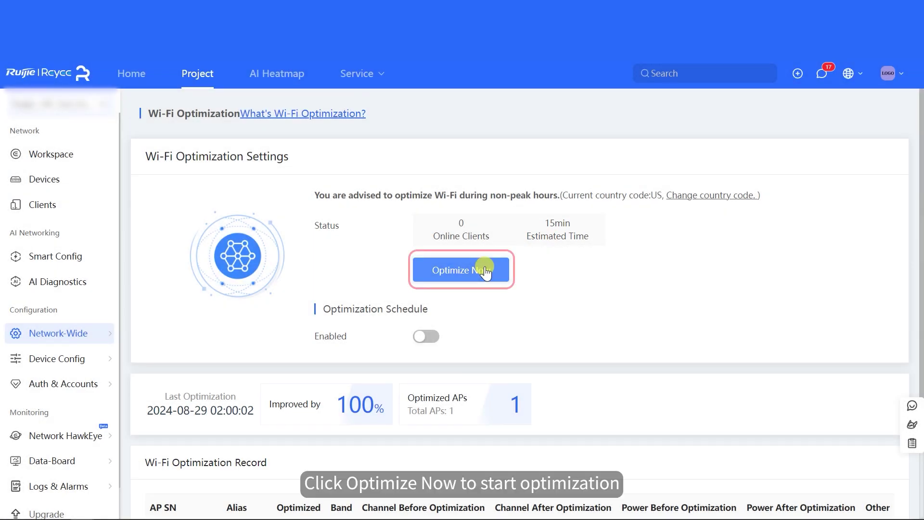
- Run an immediate optimization, finishing with 0% improvement and 0 of 2 APs optimized
click(485, 271)
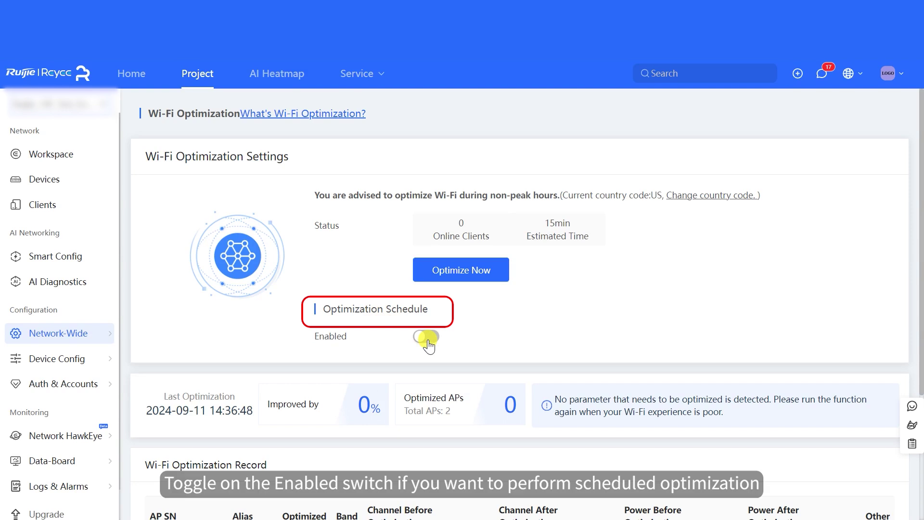
- Enable the optimization schedule with a 7:00 start time, repeating every Monday
click(428, 341)
click(473, 363)
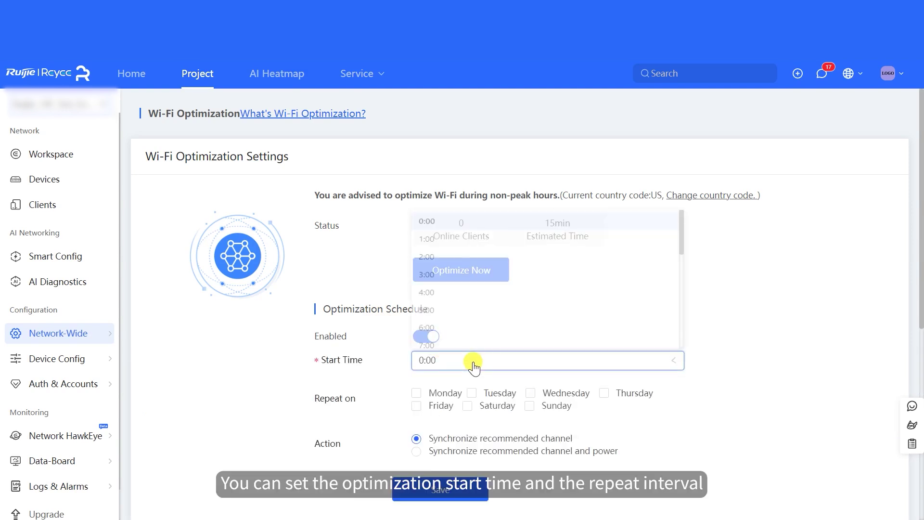
click(453, 342)
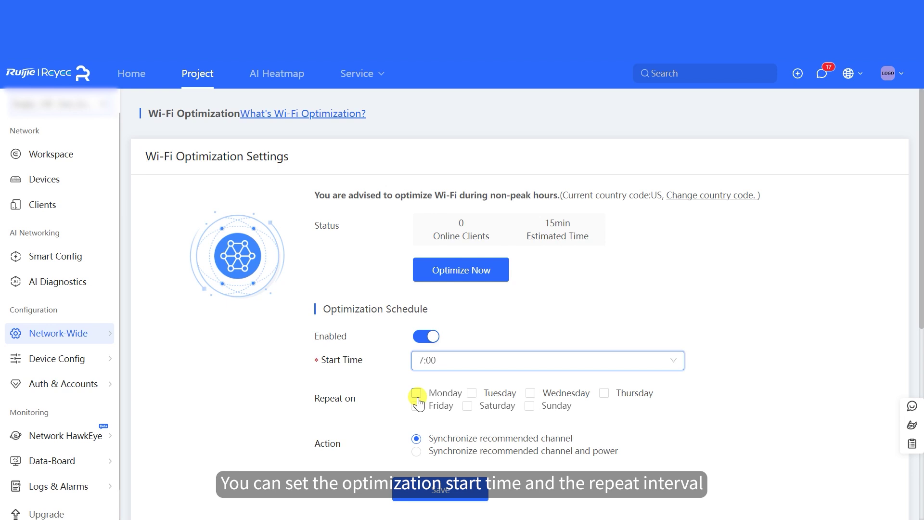
click(417, 395)
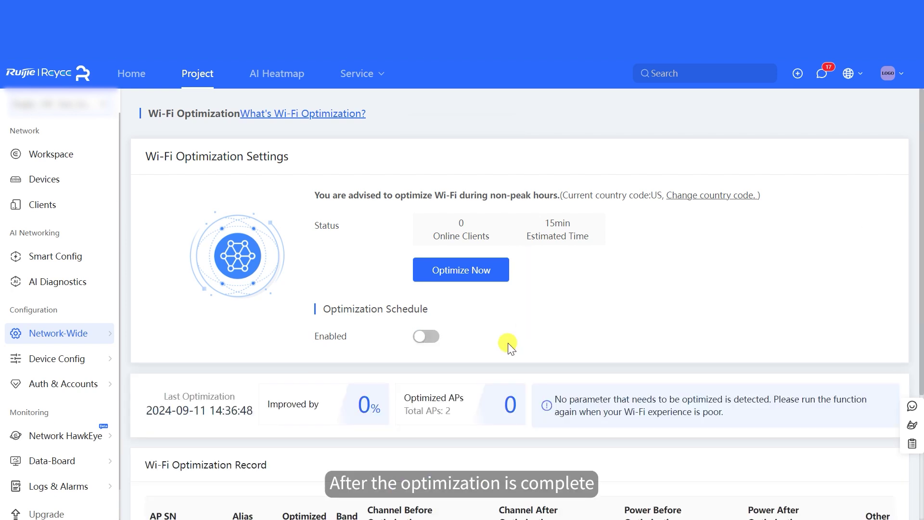
- Scroll down through the Wi-Fi Optimization Record table to review past runs
scroll(507, 344, down, 4)
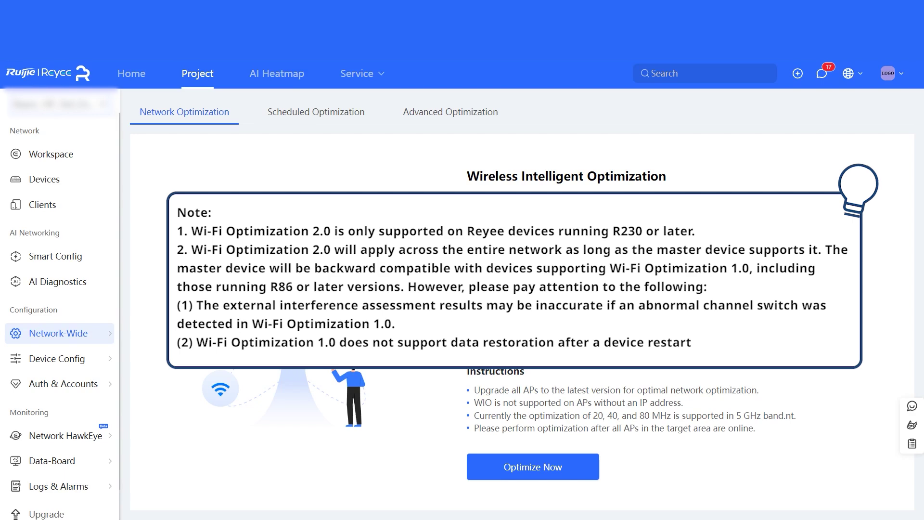
- Set the network optimization mode to Deep optimization to expose advanced settings
click(588, 259)
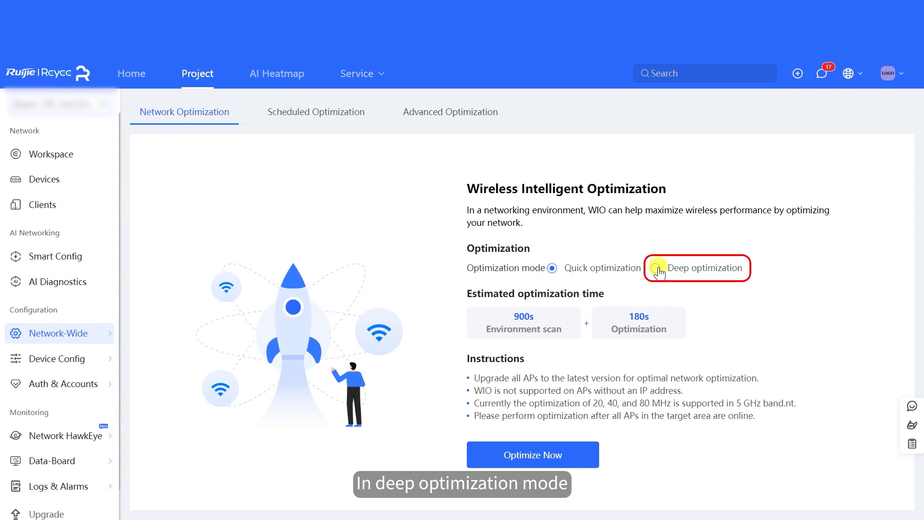
click(657, 268)
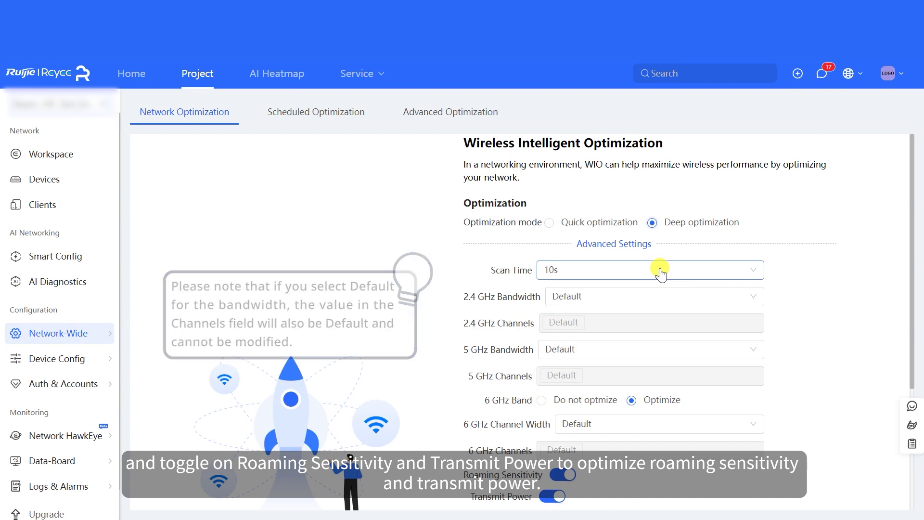
- Review the 6 GHz band, Roaming Sensitivity and Transmit Power advanced settings
scroll(660, 270, down, 2)
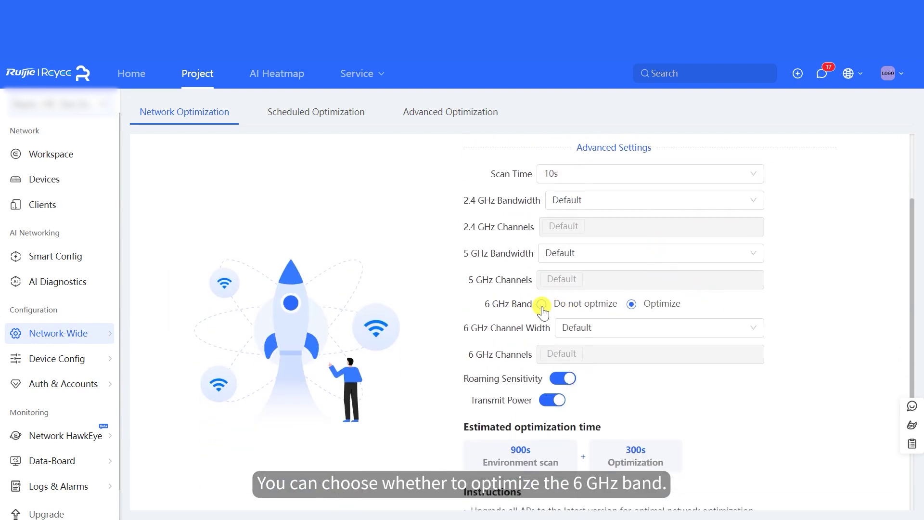
scroll(554, 327, down, 1)
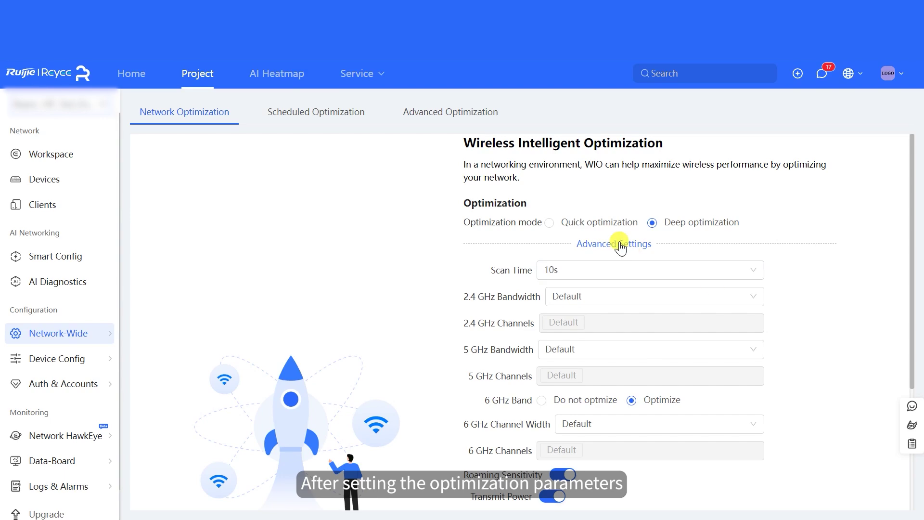
- Collapse the advanced settings and start a deep optimization, confirming the Precautions prompt
click(642, 245)
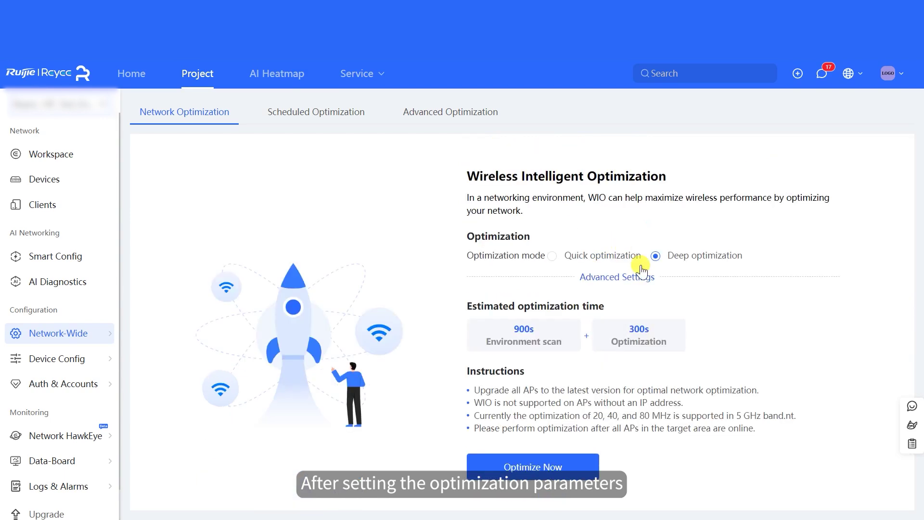
click(561, 466)
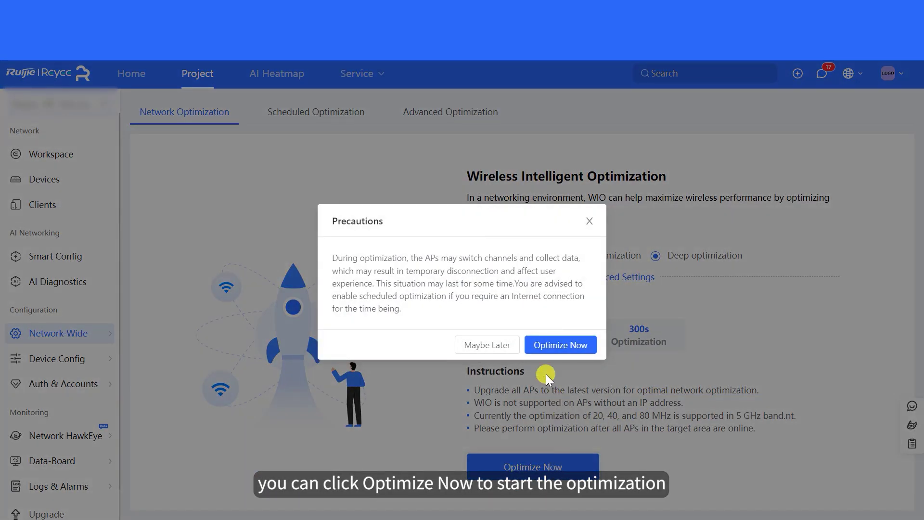
click(545, 347)
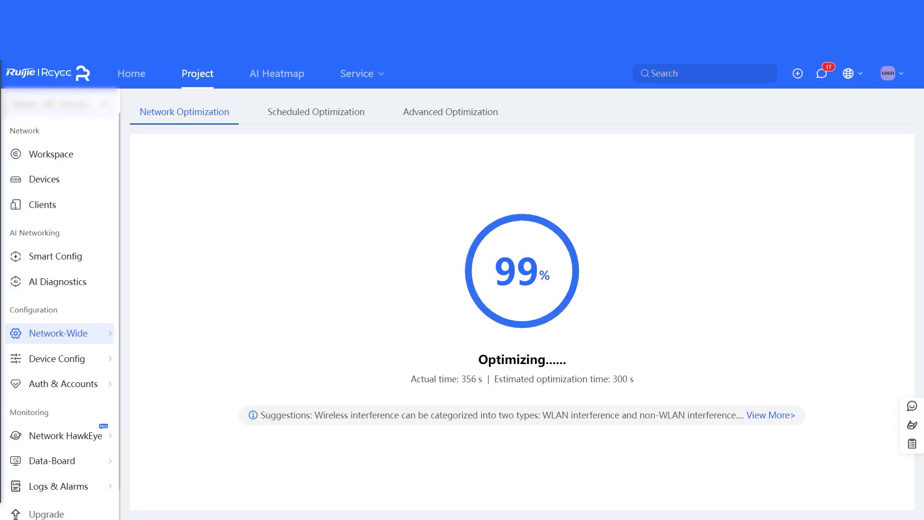
- Review the interference chart and applied configuration items, then choose Cancel and Restore
scroll(622, 248, down, 1)
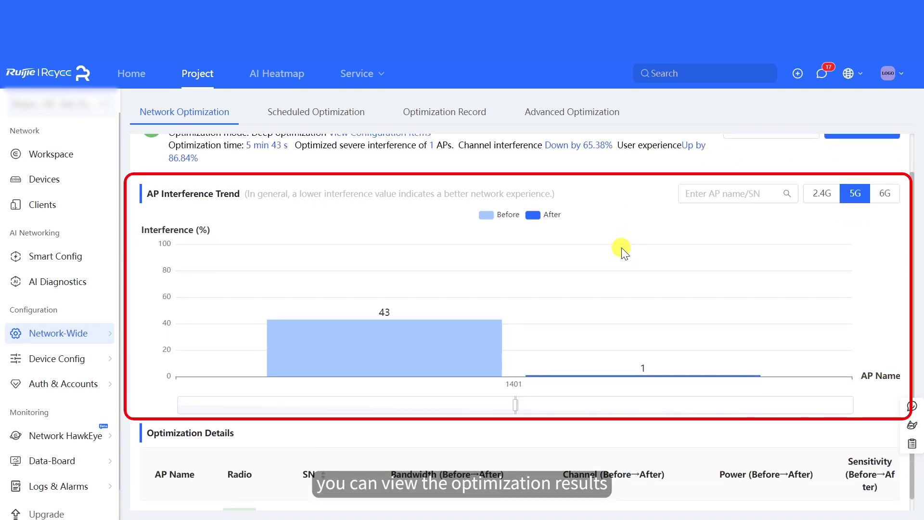
scroll(529, 192, up, 1)
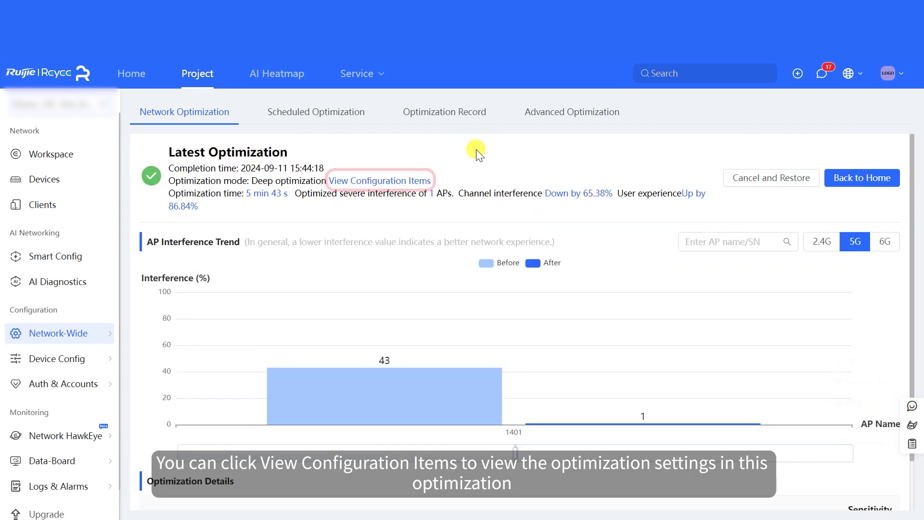
click(403, 183)
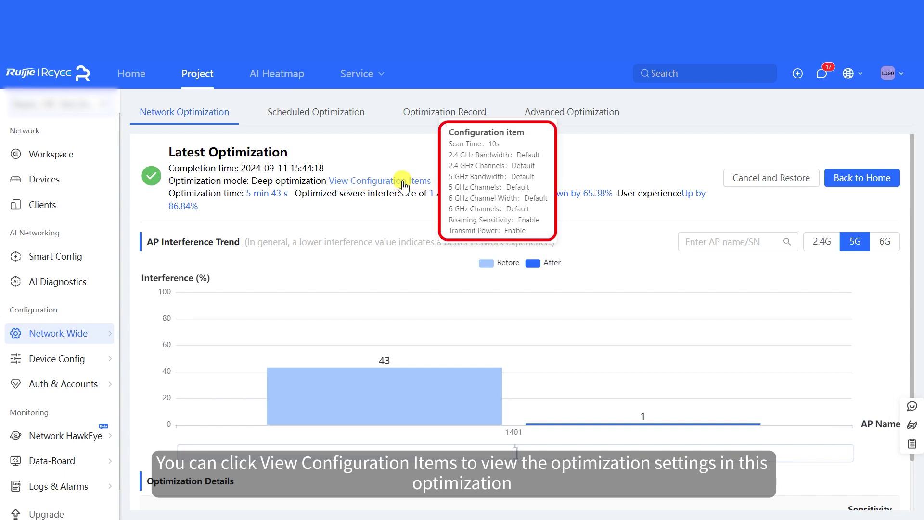
click(759, 178)
- Confirm restoring defaults and return home to the 15:55:43 deep run summary
click(553, 193)
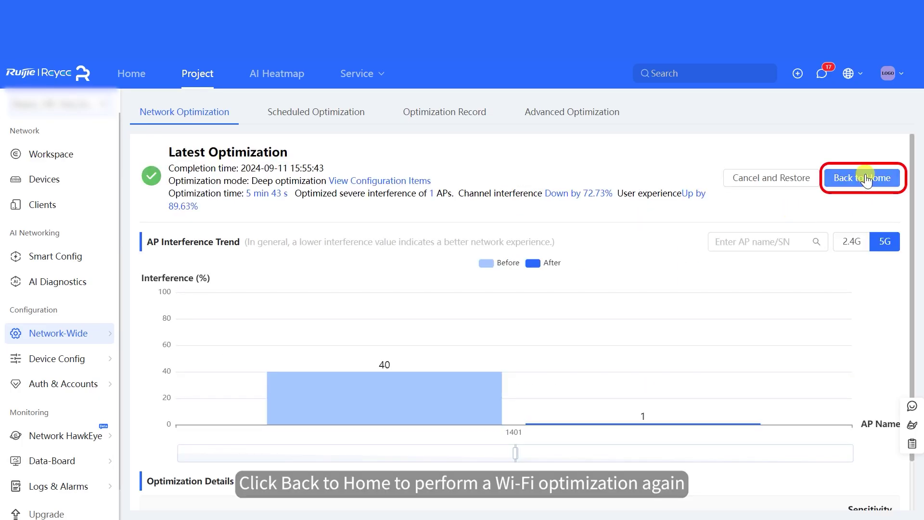
click(866, 178)
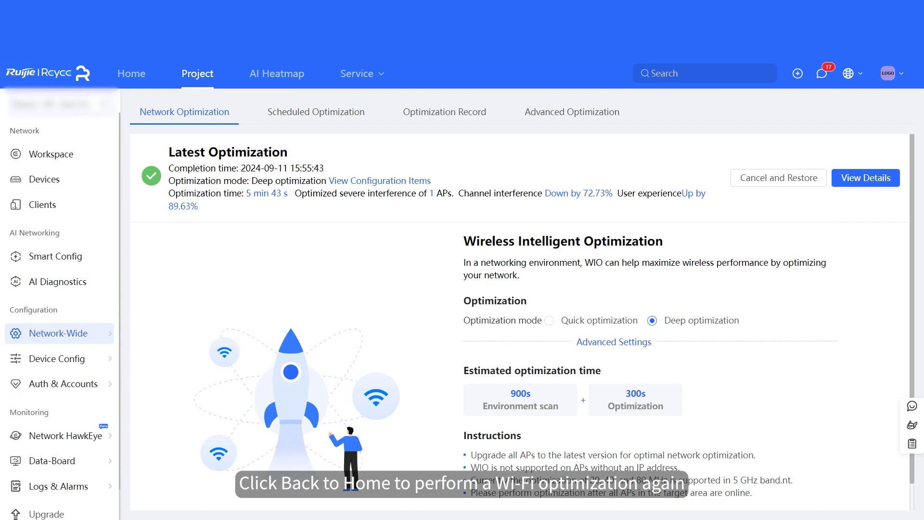
click(873, 179)
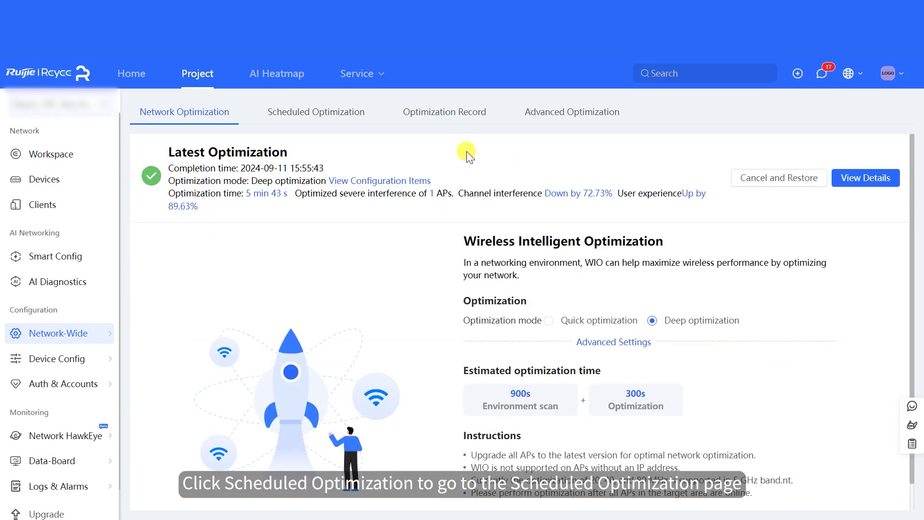
- Enable scheduled optimization as a weekly Quick optimization on Thursday at 01:30 and save it
click(345, 116)
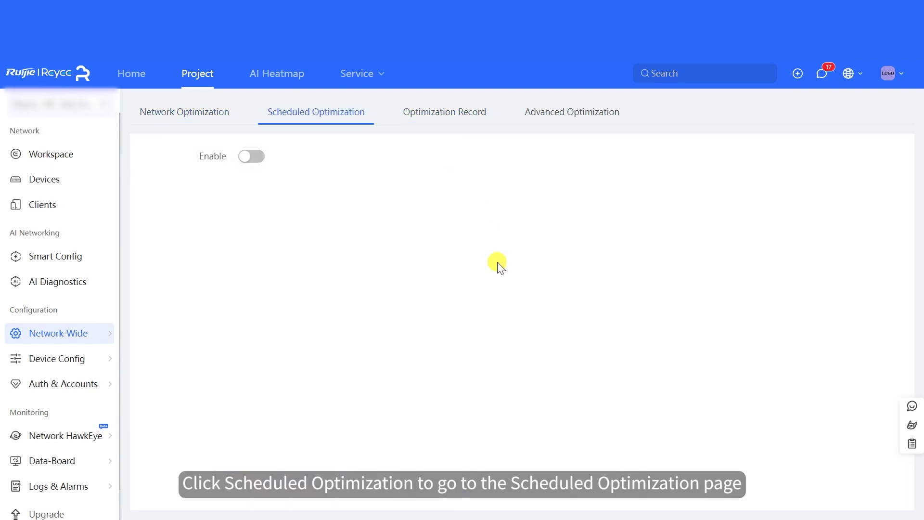
click(250, 158)
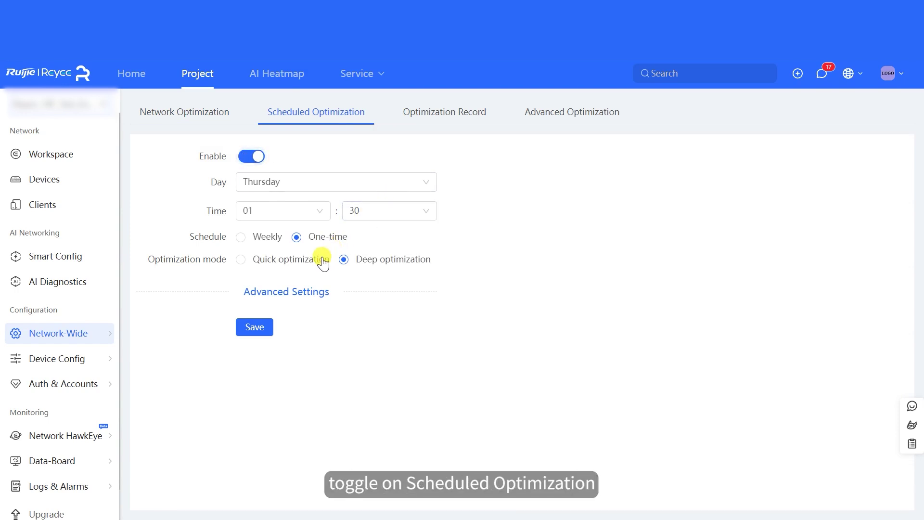
click(295, 260)
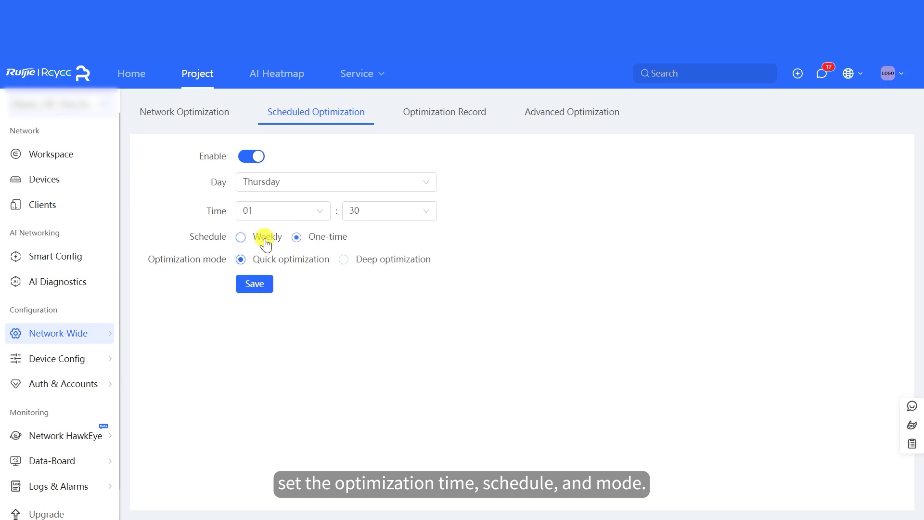
click(265, 238)
click(270, 285)
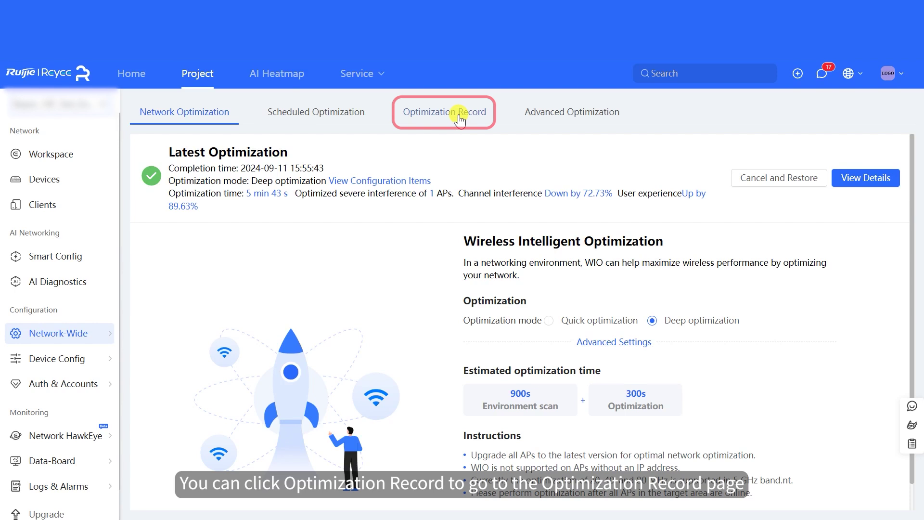
click(458, 116)
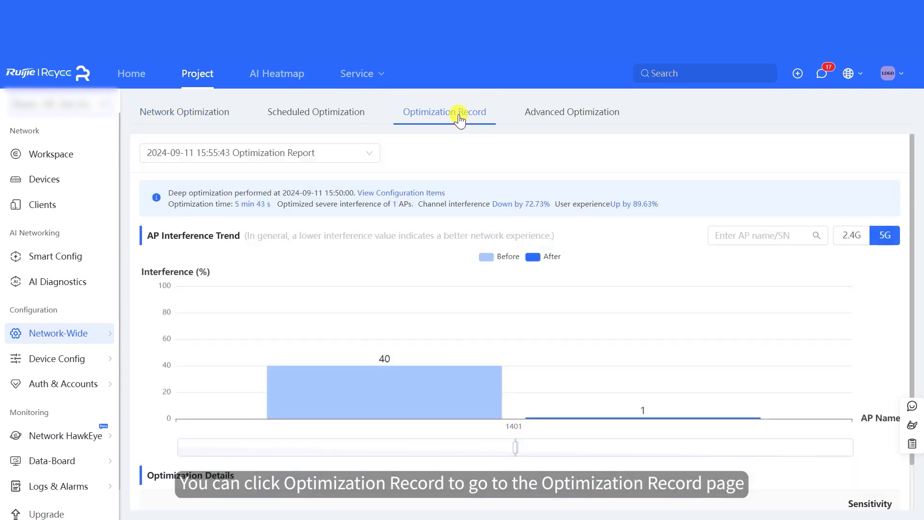
click(303, 152)
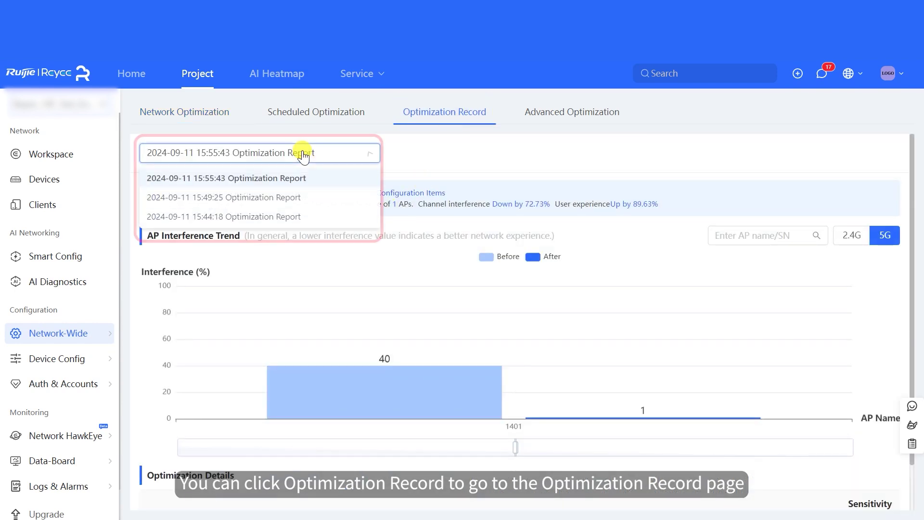
click(269, 217)
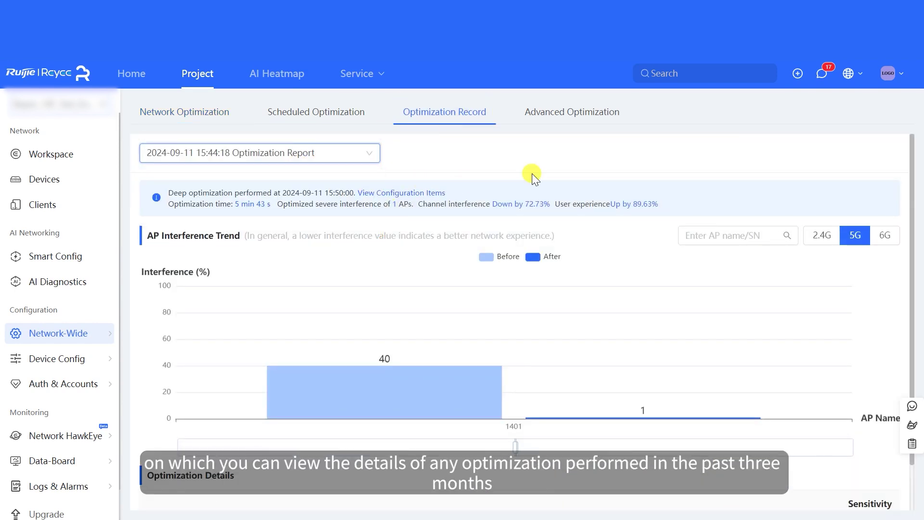
click(821, 235)
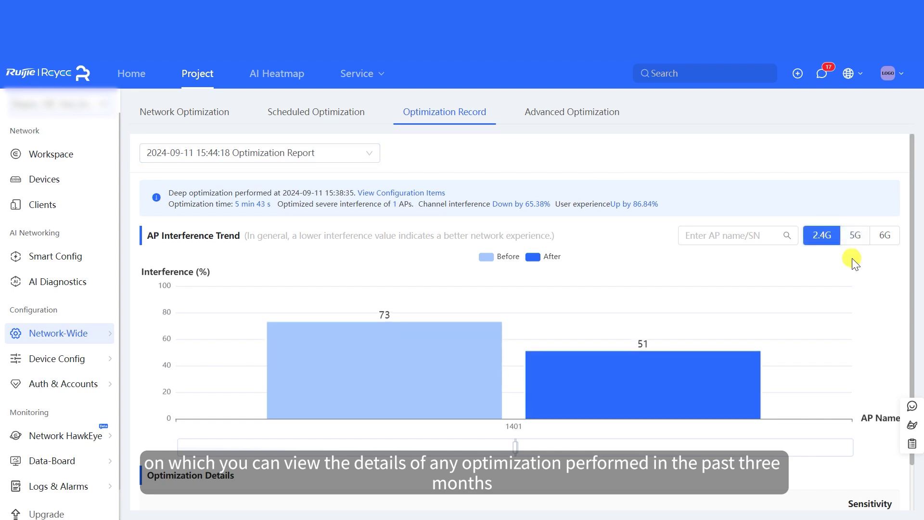